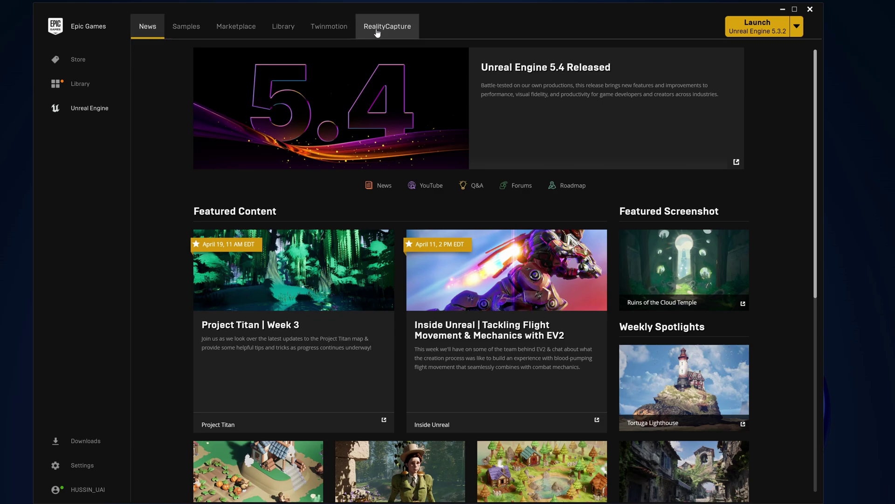
Step: Browse the sample projects and the Marketplace's showcased and free products, and open the Unreal Engine library
left_click(191, 32)
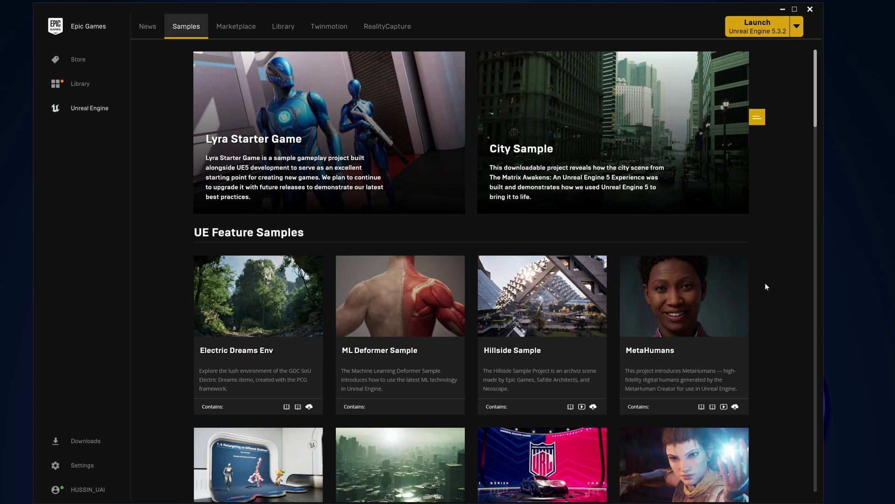
left_click(243, 28)
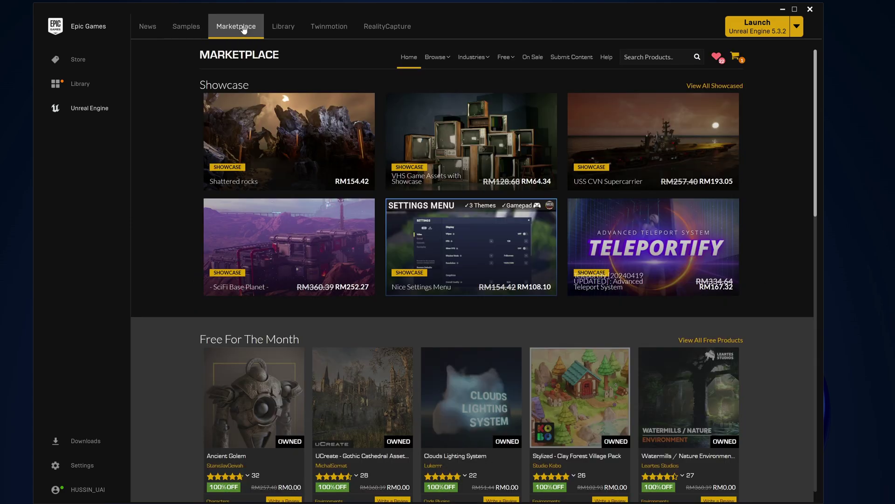
scroll(780, 327, "down", 3)
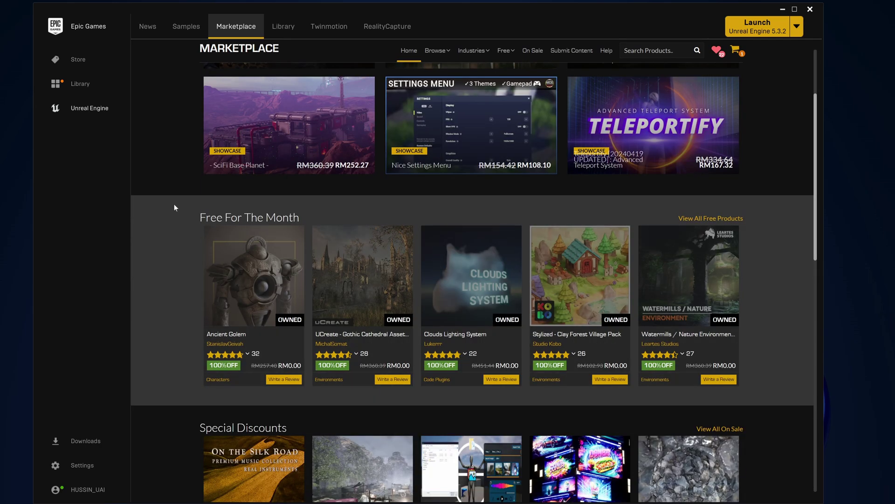
scroll(789, 337, "up", 3)
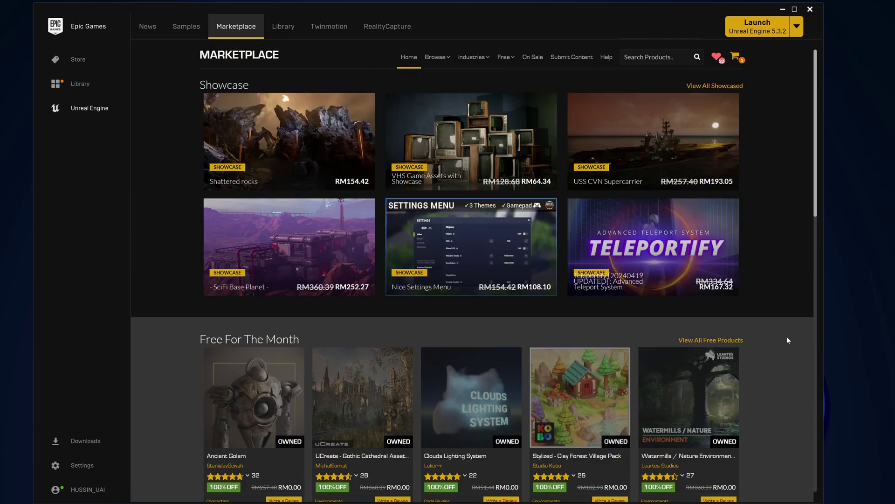
left_click(283, 25)
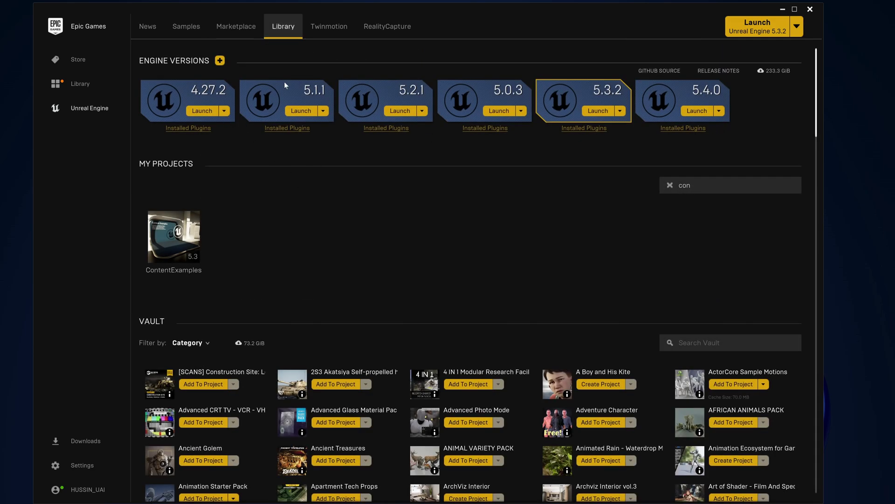
Step: Add an engine version slot to check which versions can be installed, and discard the slot
left_click(218, 64)
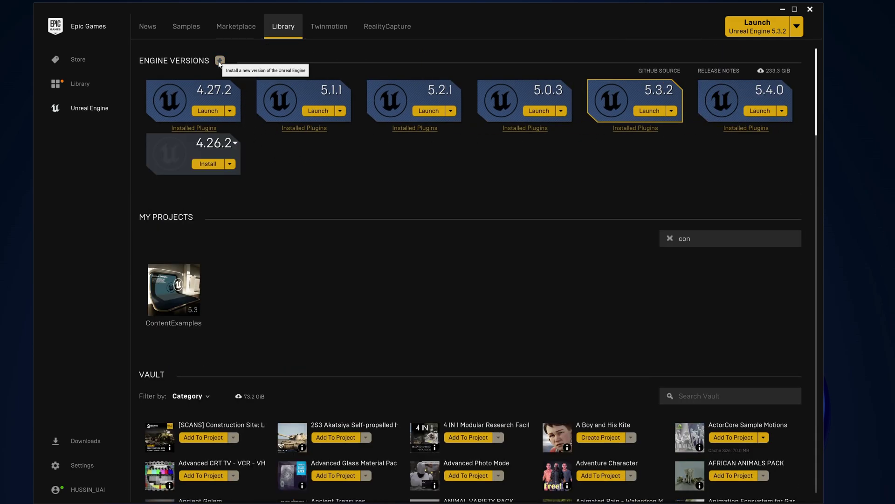
left_click(235, 145)
left_click(259, 213)
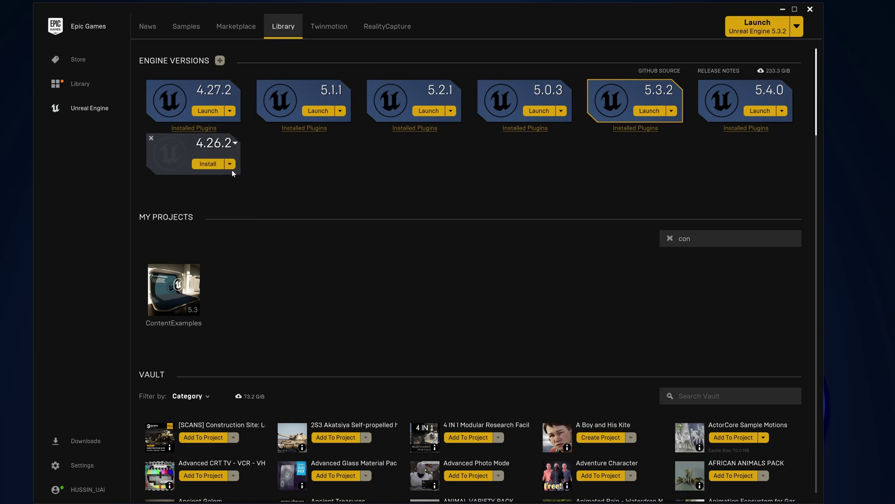
left_click(274, 228)
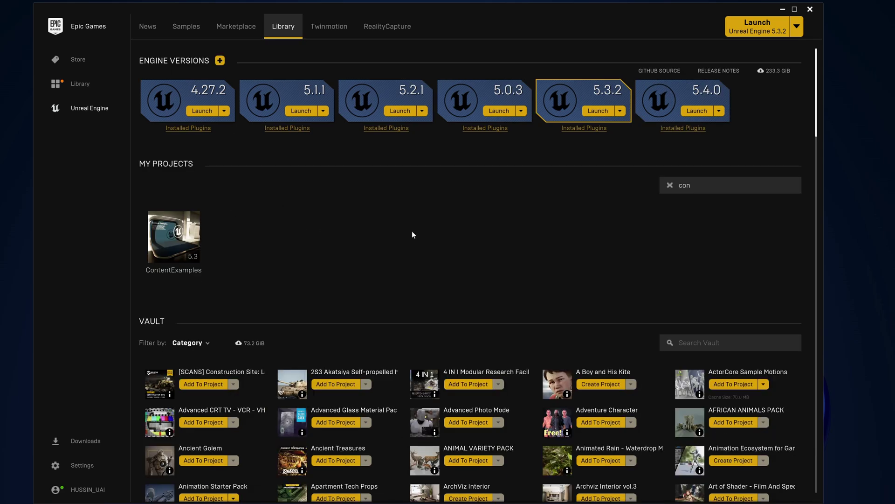
Step: Examine the projects and the downloadable assets listed in the library's Vault
scroll(588, 228, "down", 2)
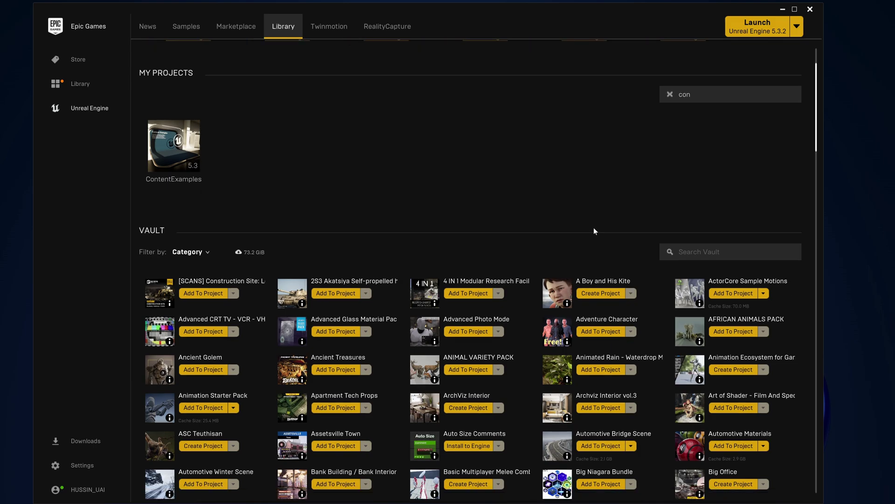
scroll(595, 227, "down", 3)
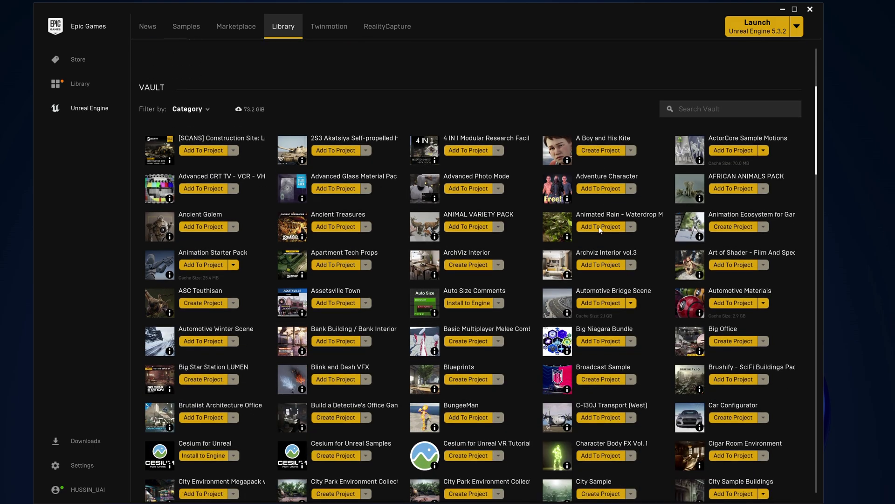
scroll(539, 257, "down", 3)
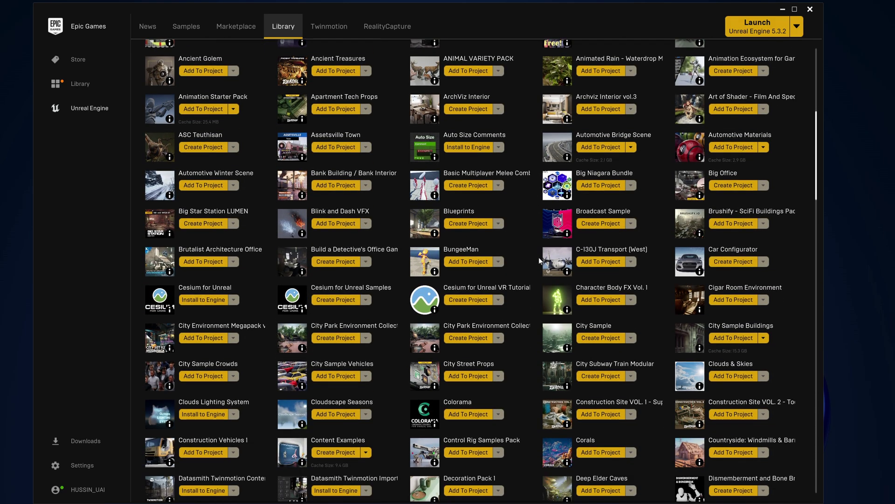
scroll(539, 256, "down", 3)
scroll(413, 252, "up", 10)
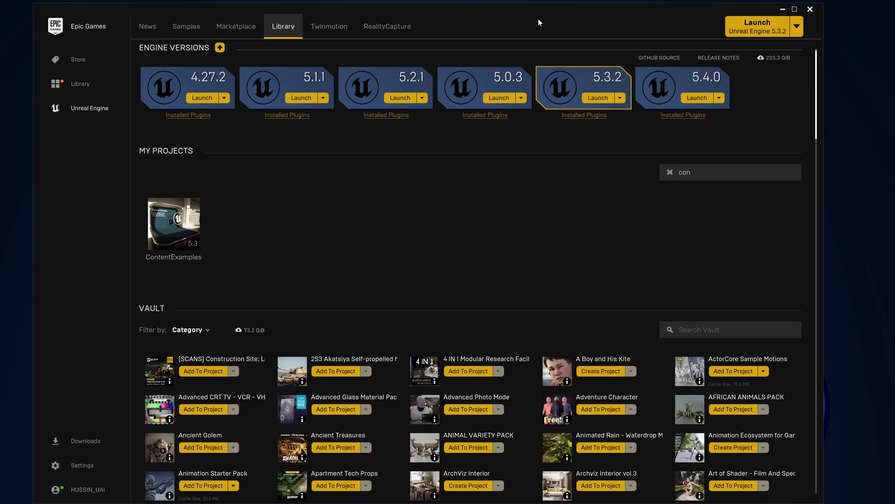
scroll(420, 273, "down", 1)
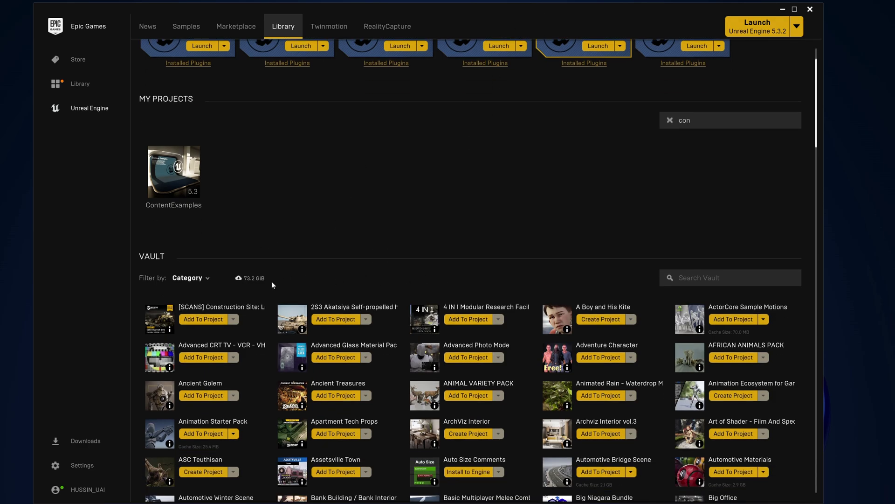
scroll(441, 293, "down", 2)
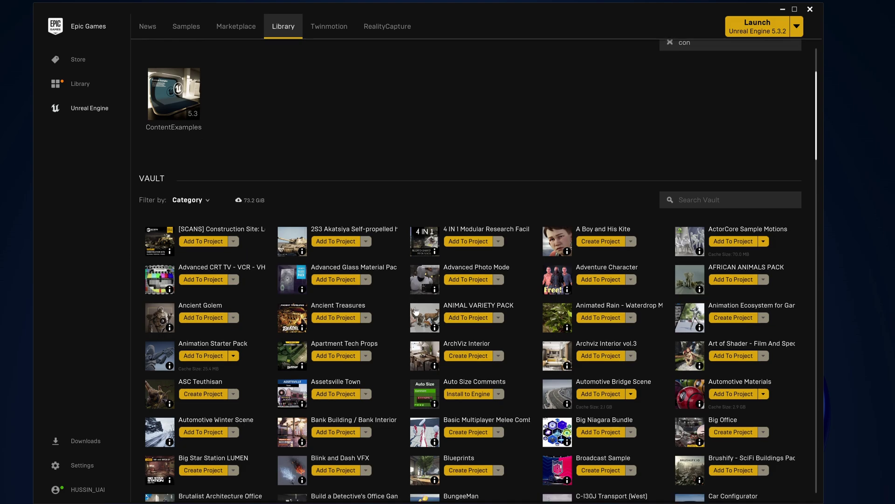
scroll(417, 312, "down", 2)
scroll(463, 220, "up", 3)
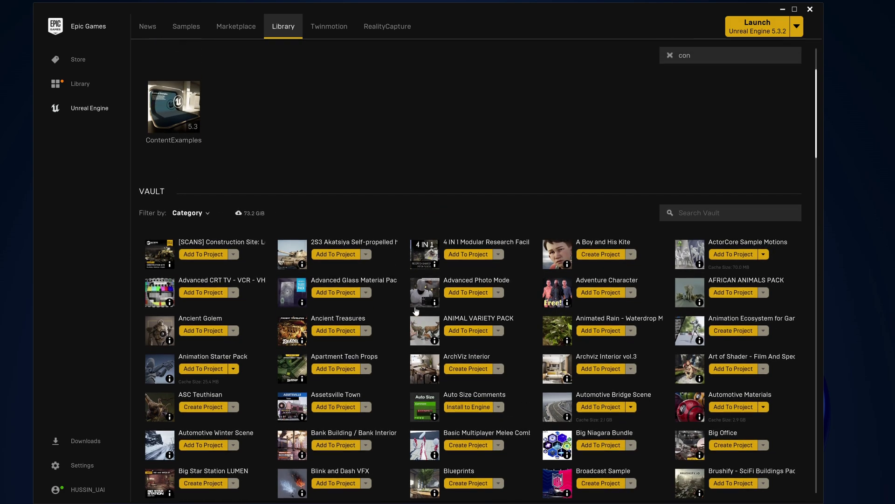
scroll(461, 218, "down", 2)
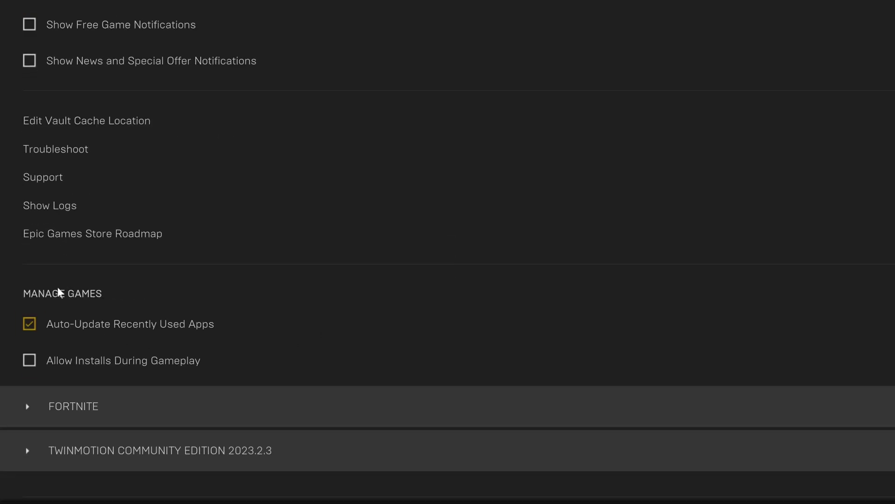
Step: Check the Vault cache folder in the launcher settings and leave it without applying a change
left_click(56, 123)
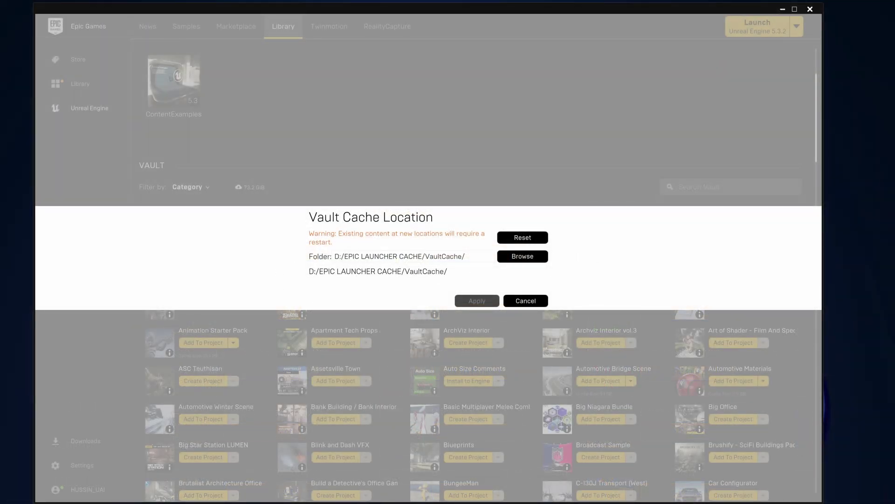
left_click_drag(466, 256, 333, 257)
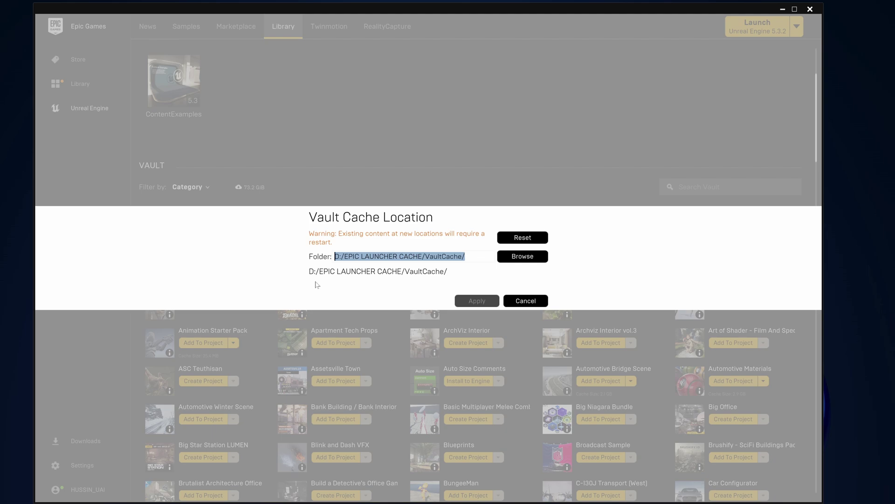
left_click(445, 257)
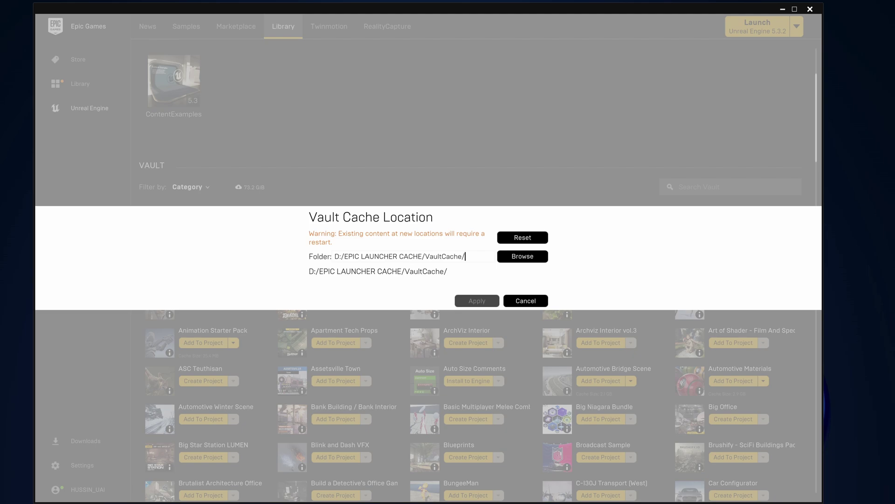
key("ctrl+a")
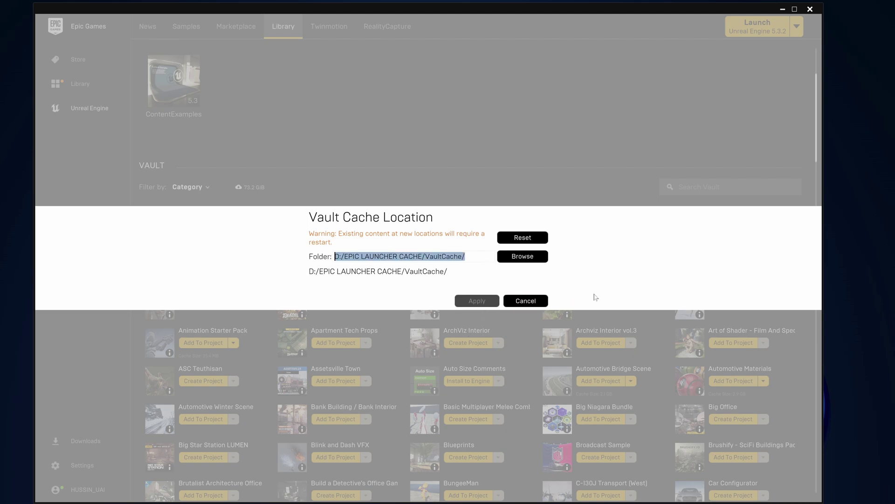
left_click(525, 301)
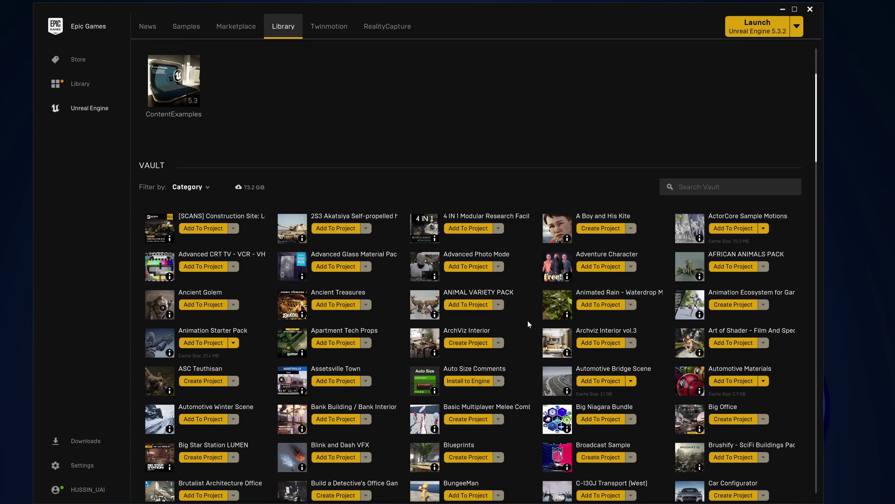
Step: Examine the installation options of Unreal Engine 5.4.0, including the target platforms
scroll(529, 324, "down", 5)
scroll(531, 325, "up", 10)
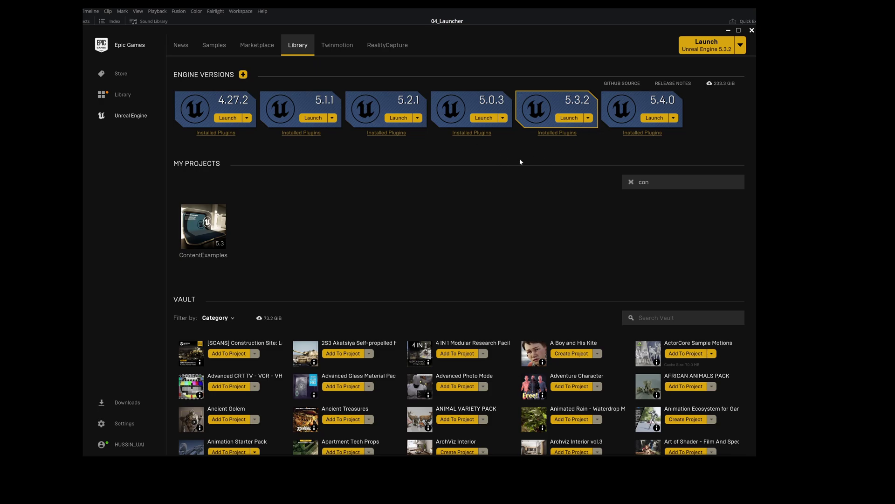
left_click(674, 117)
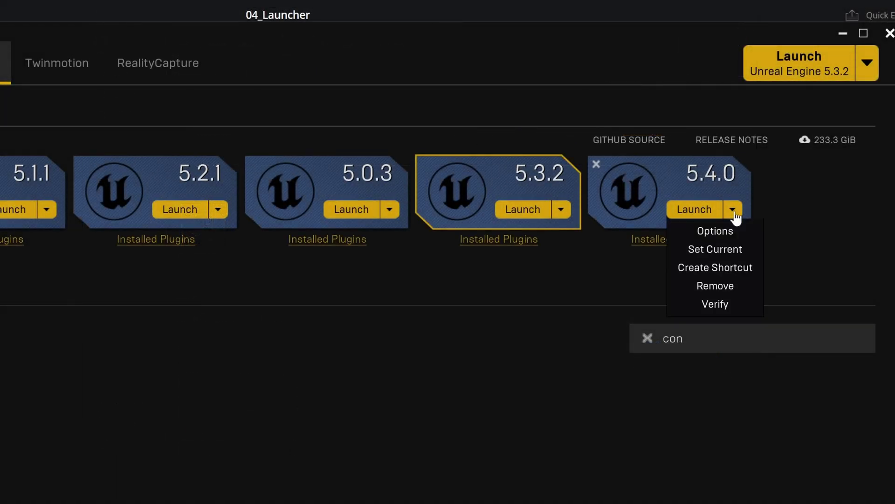
left_click(735, 231)
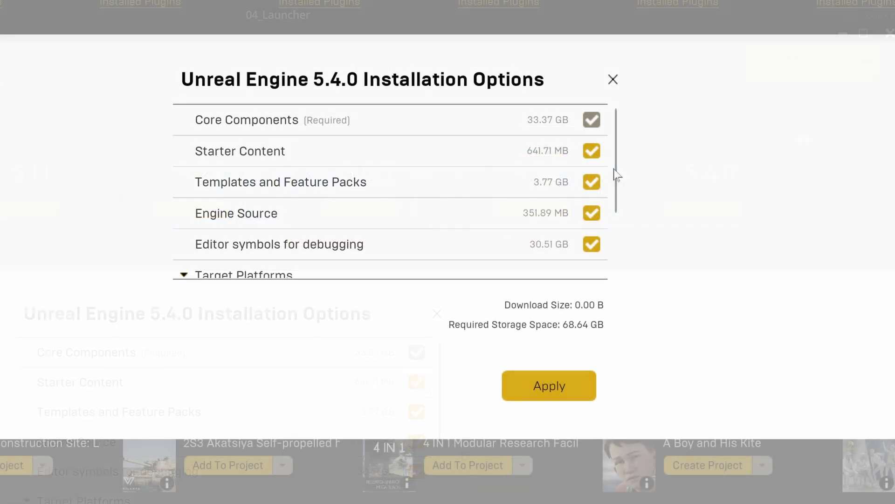
left_click_drag(617, 174, 616, 234)
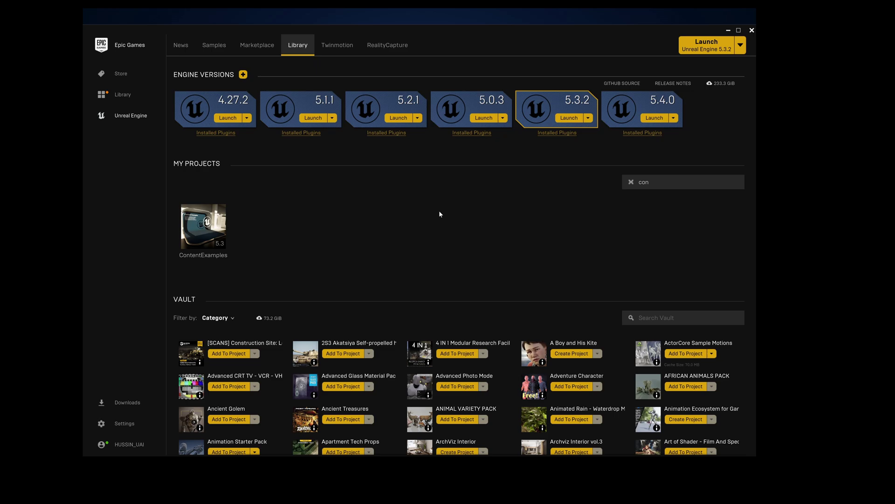
Step: Show the ContentExamples project in its folder on disk
mouse_move(208, 225)
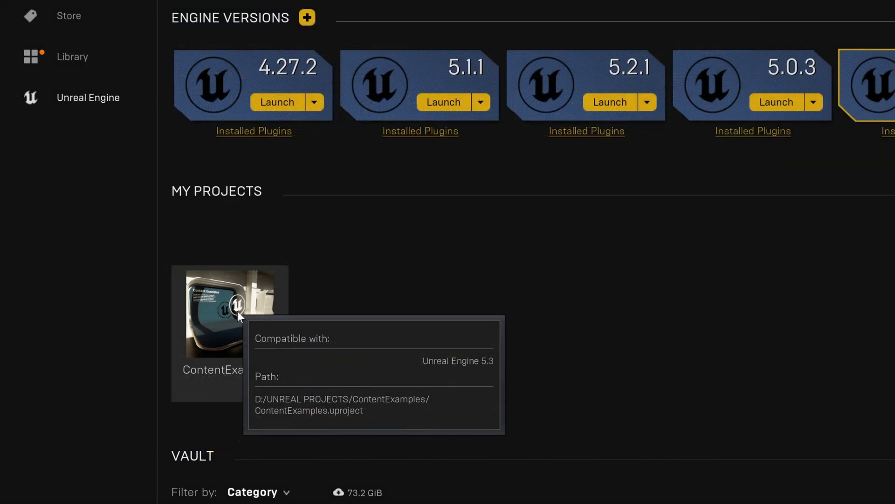
right_click(237, 314)
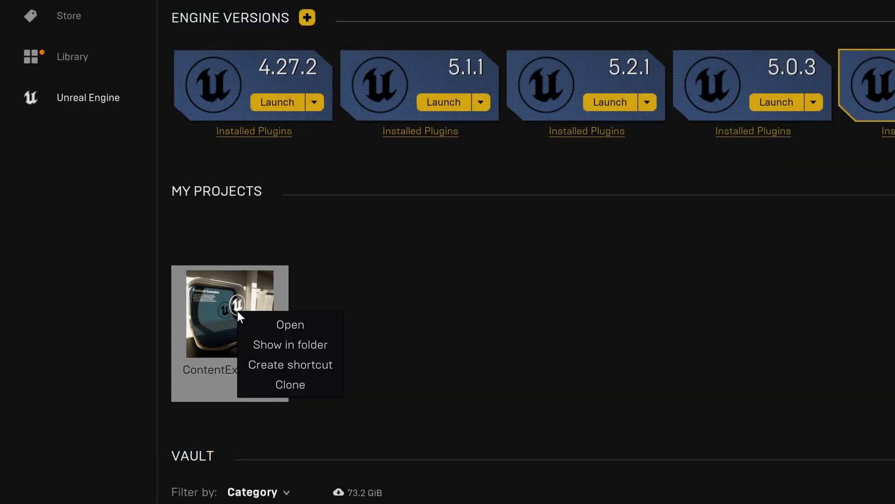
left_click(284, 343)
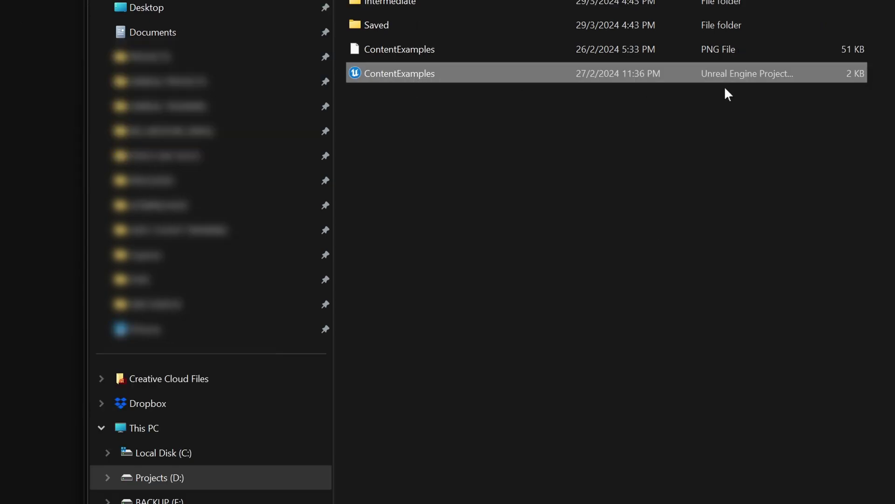
Step: Switch the ContentExamples Unreal project file to engine version 5.4
right_click(421, 73)
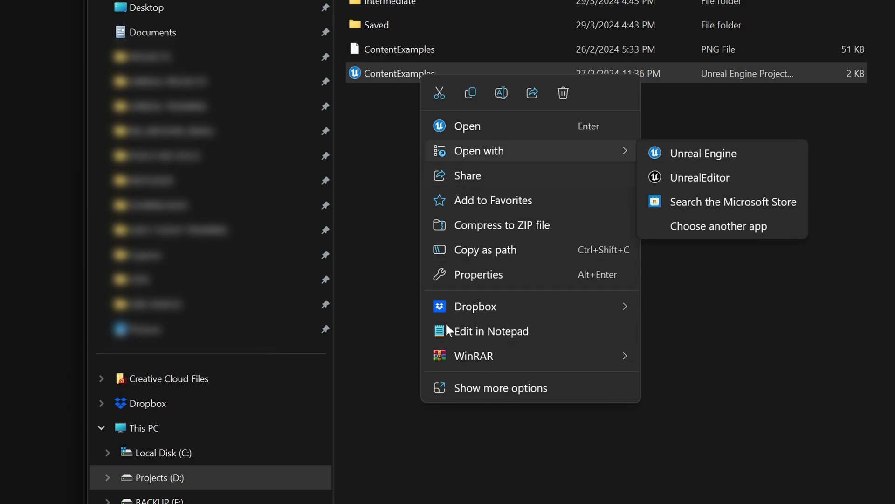
left_click(481, 391)
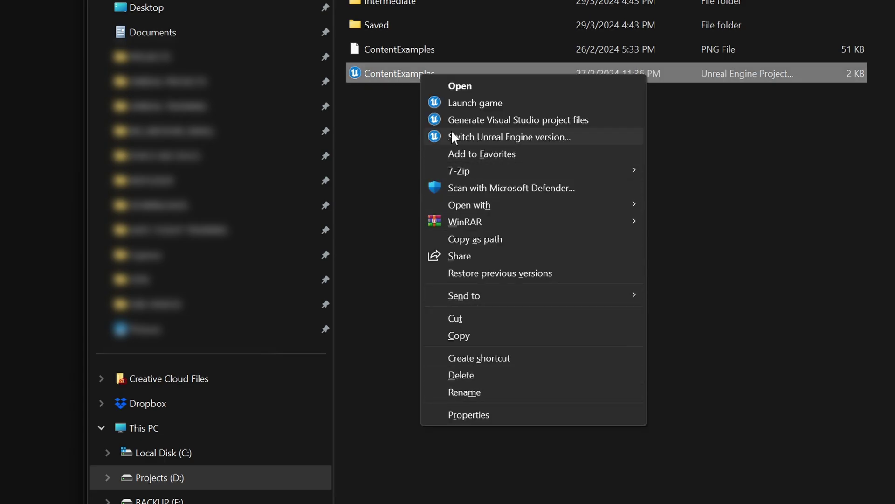
left_click(530, 138)
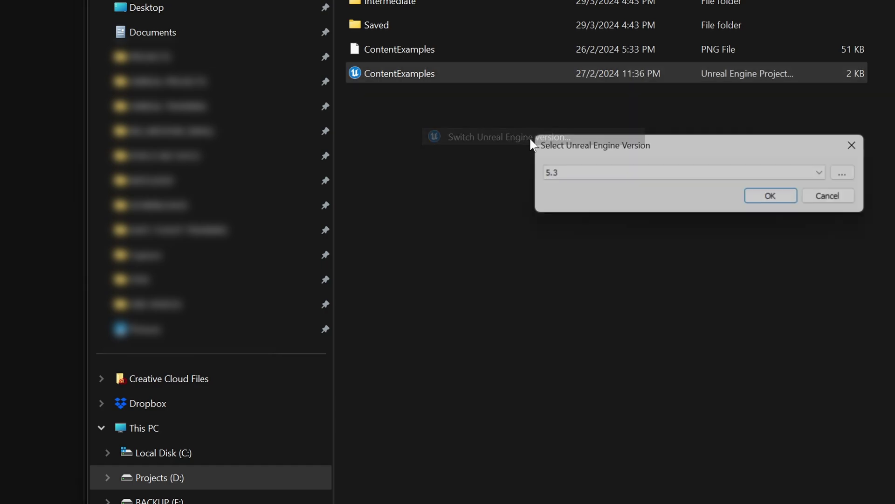
left_click(566, 177)
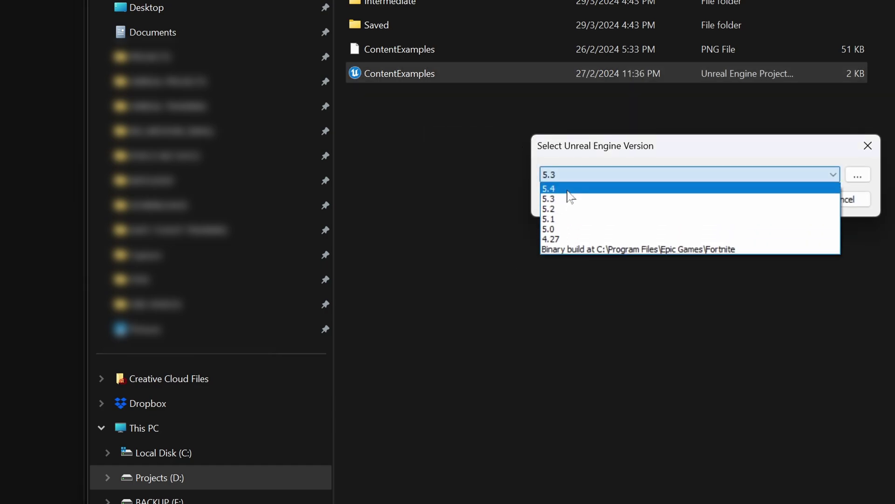
left_click(569, 189)
left_click(769, 202)
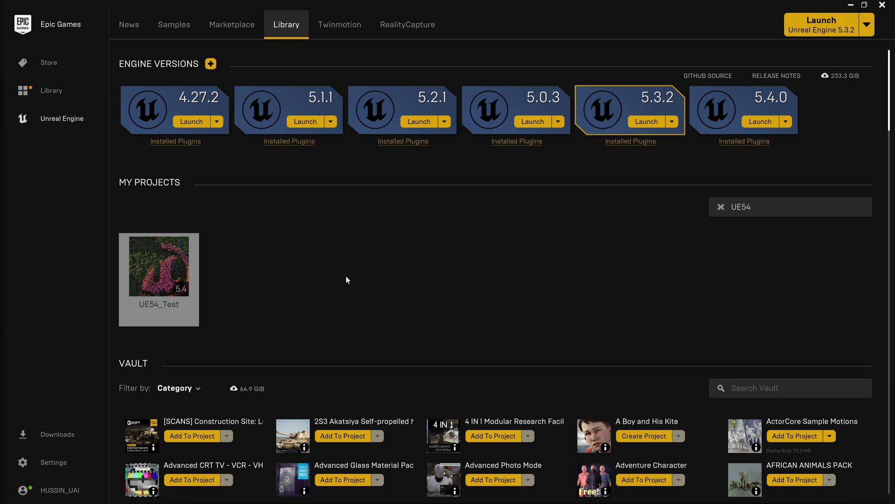
Step: Show the UE54_Test project in its folder on disk
mouse_move(156, 257)
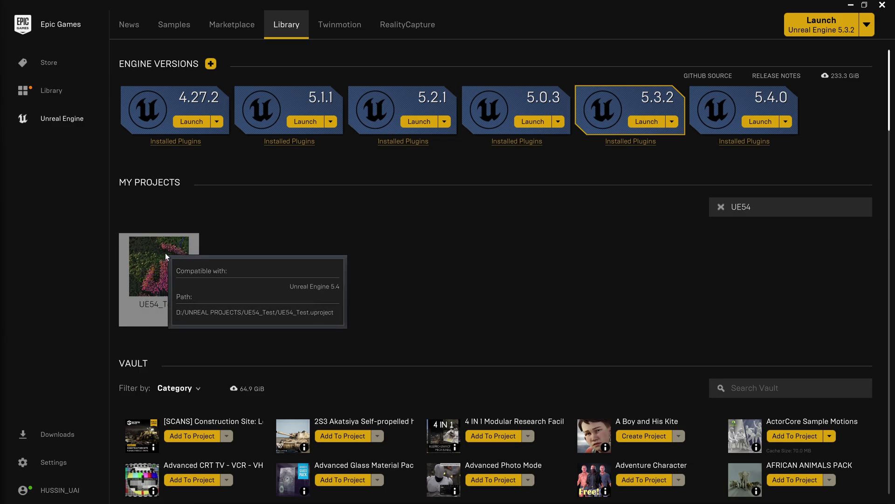
right_click(165, 249)
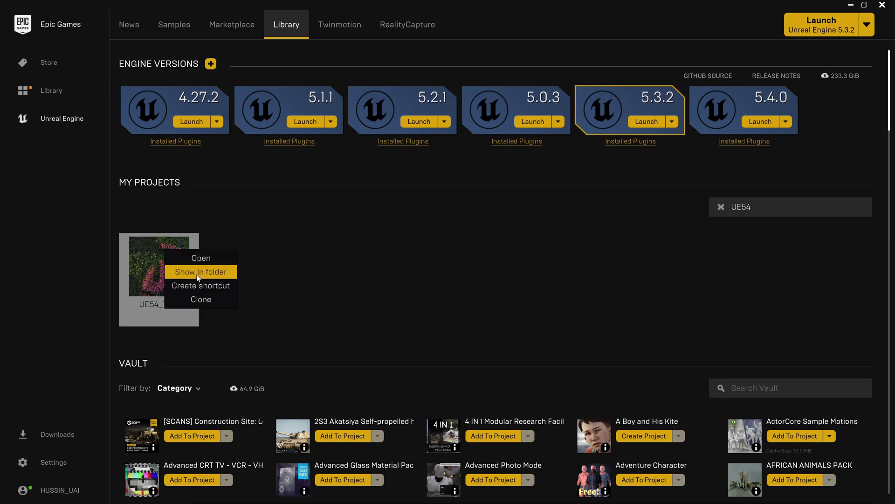
left_click(196, 275)
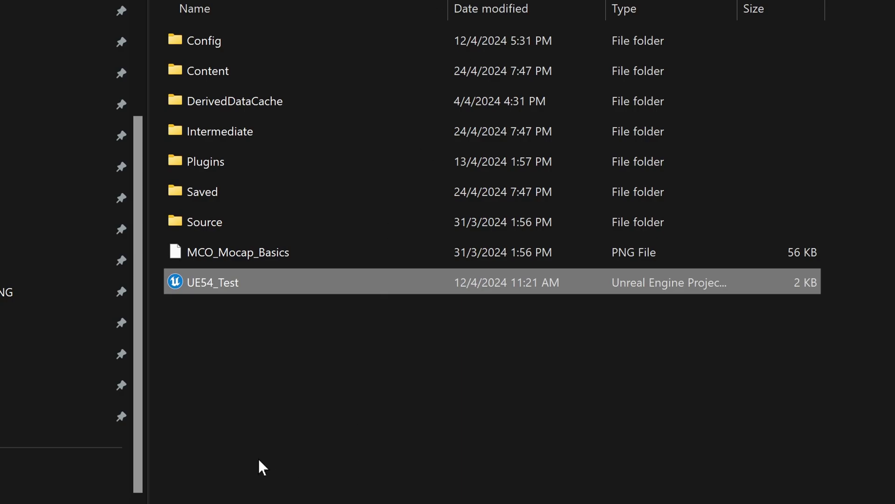
Step: Rename the UE54_Test Unreal project file to UE54_Preview
key("F2")
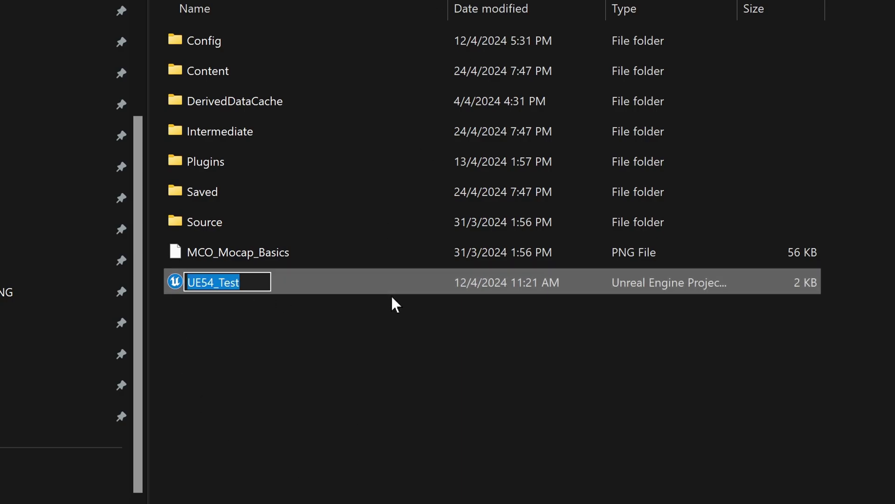
key("End")
key("BackSpace")
key("BackSpace")
key("BackSpace")
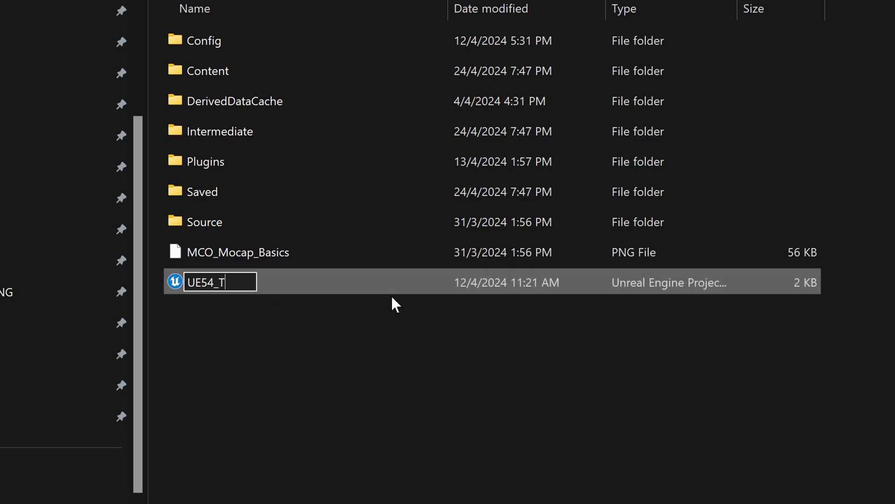
key("BackSpace")
type("Preview")
key("Return")
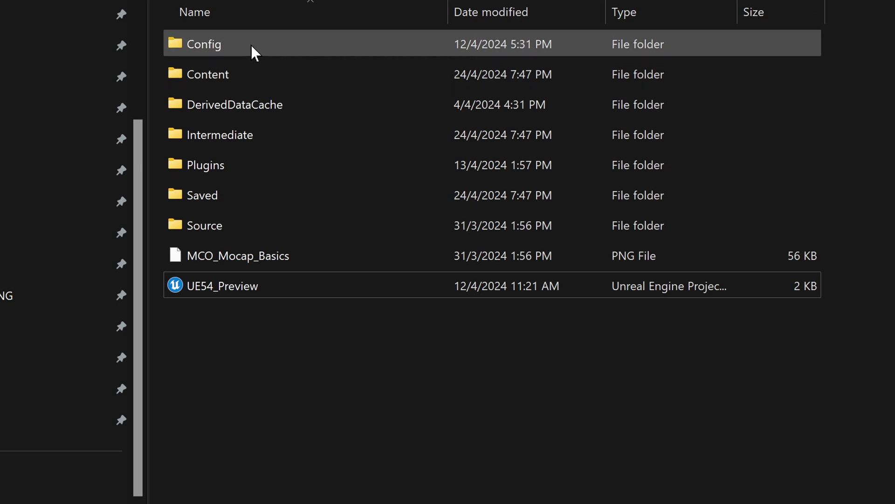
Step: Open the DefaultEngine configuration file from the project's Config folder
double_click(251, 42)
left_click(319, 205)
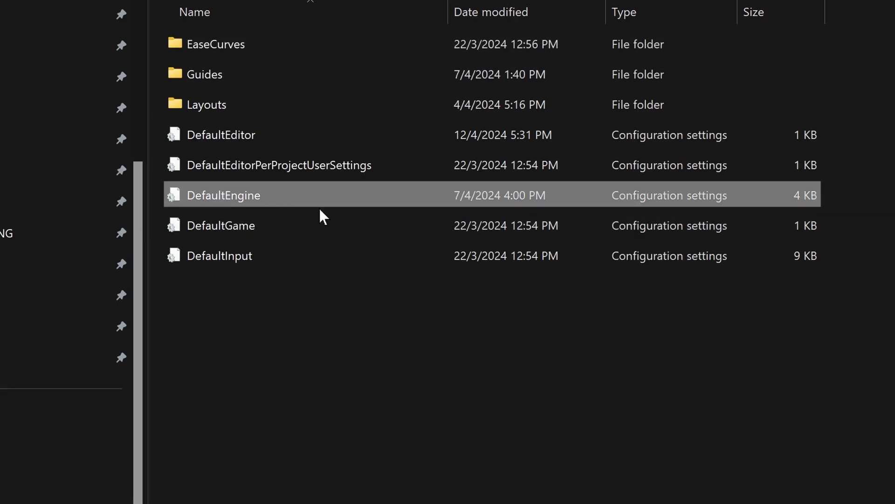
right_click(256, 196)
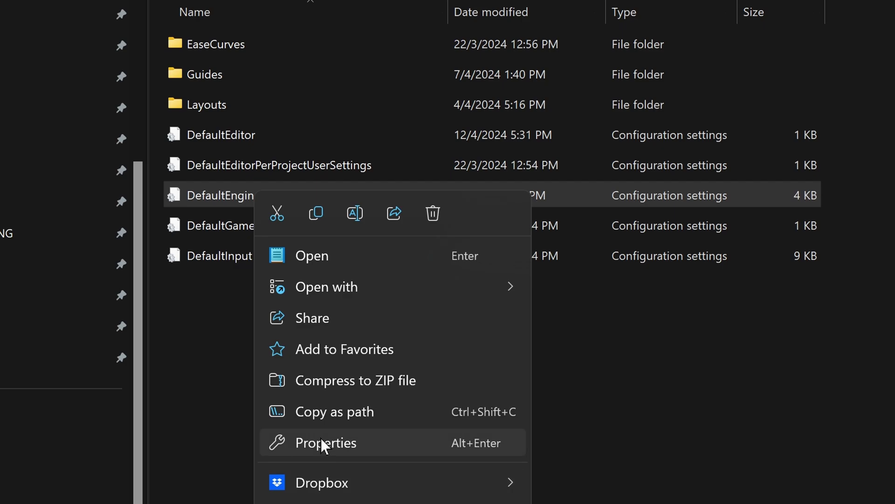
left_click(178, 425)
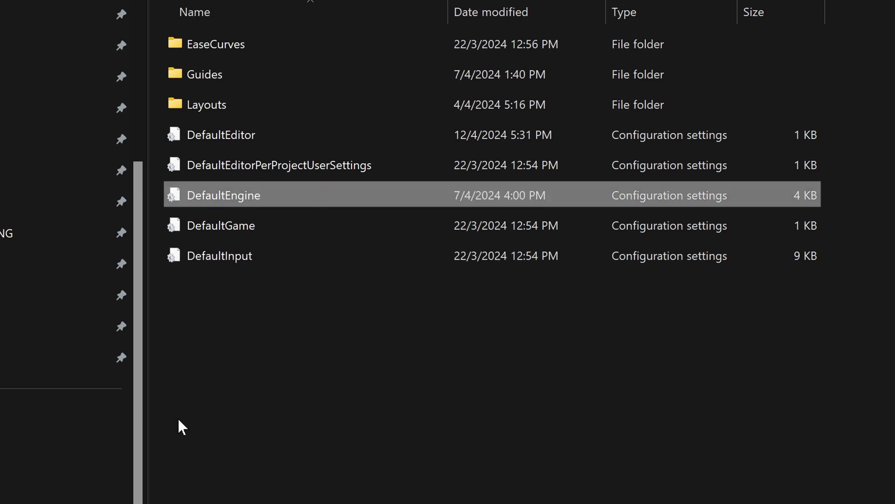
double_click(242, 194)
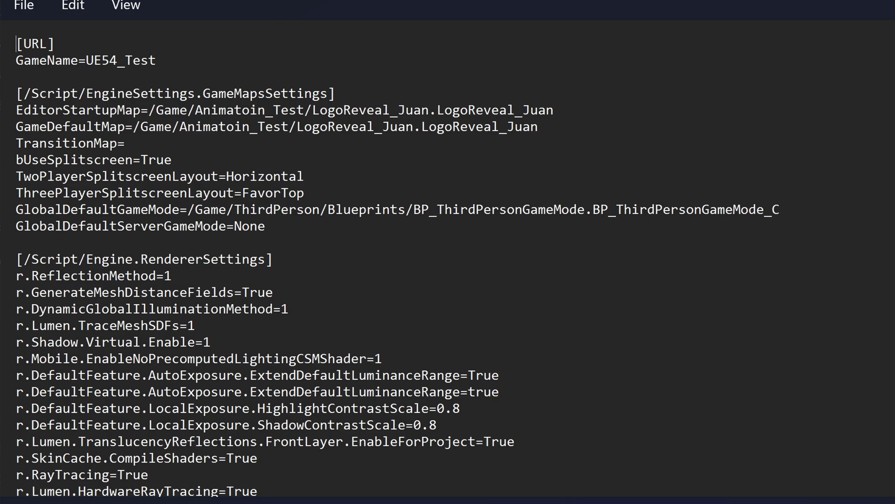
Step: Set the GameName entry under [URL] to UE54_Preview and save the configuration file
left_click(176, 61)
key("BackSpace")
key("BackSpace")
key("BackSpace")
key("BackSpace")
type("Prive")
key("ctrl+shift+Home")
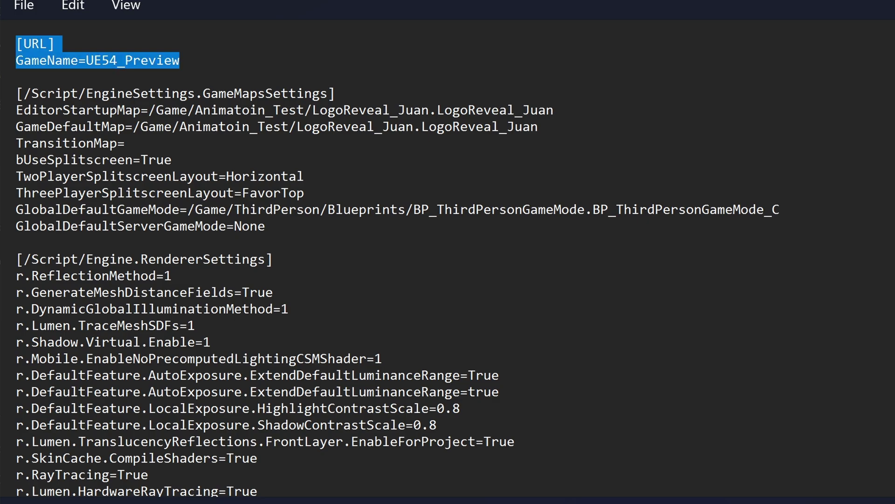
left_click(25, 13)
left_click(40, 132)
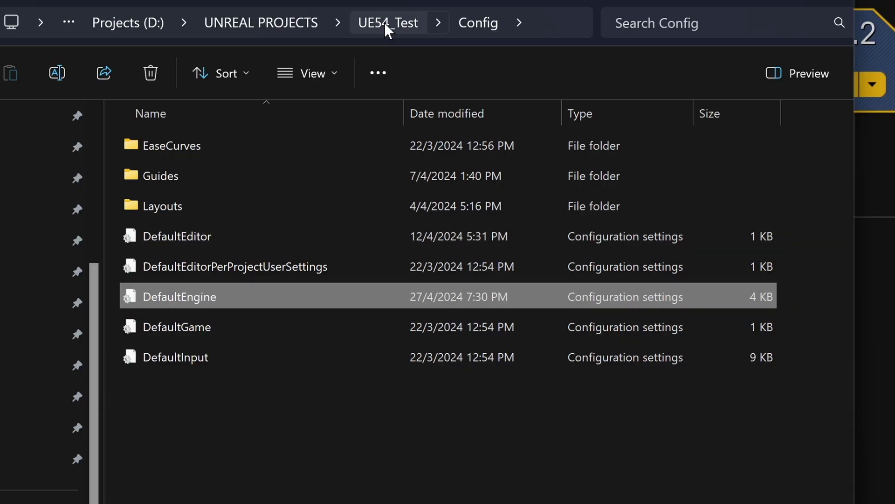
Step: Return to the UNREAL PROJECTS folder and rename the UE54_Test project folder to UE54_Preview
left_click(384, 24)
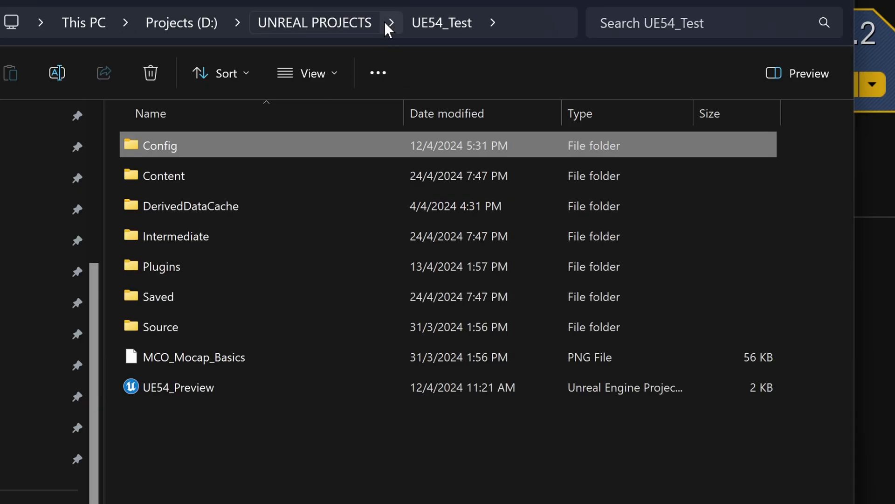
left_click(345, 27)
left_click(192, 149)
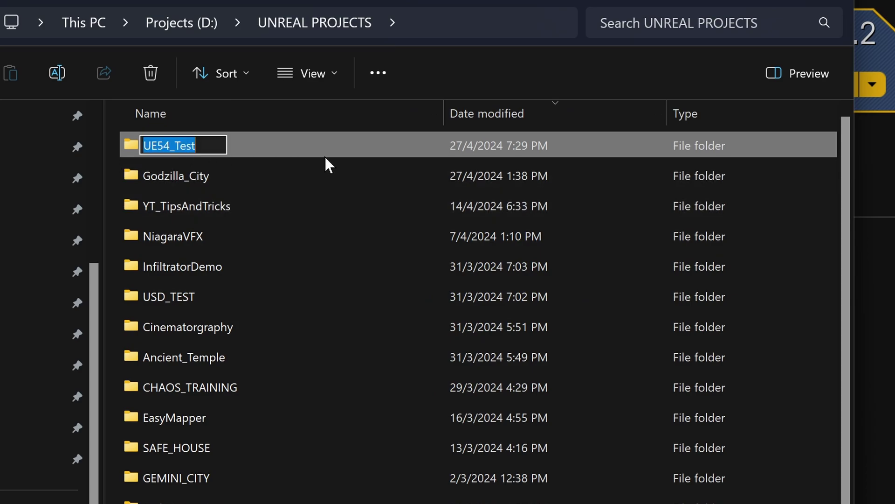
key("End")
key("BackSpace")
key("BackSpace")
key("BackSpace")
key("BackSpace")
type("Preview")
key("Return")
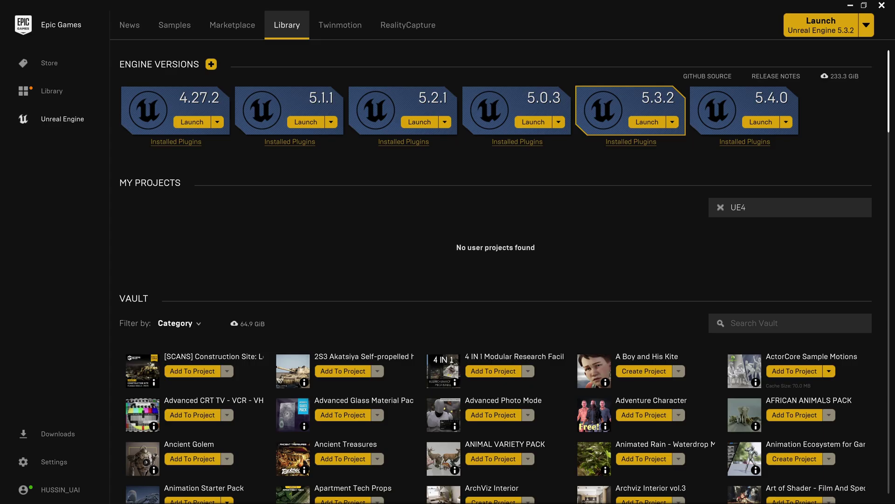
Step: Switch to the Epic Games Launcher and correct the My Projects search to UE5
key("BackSpace")
type("5")
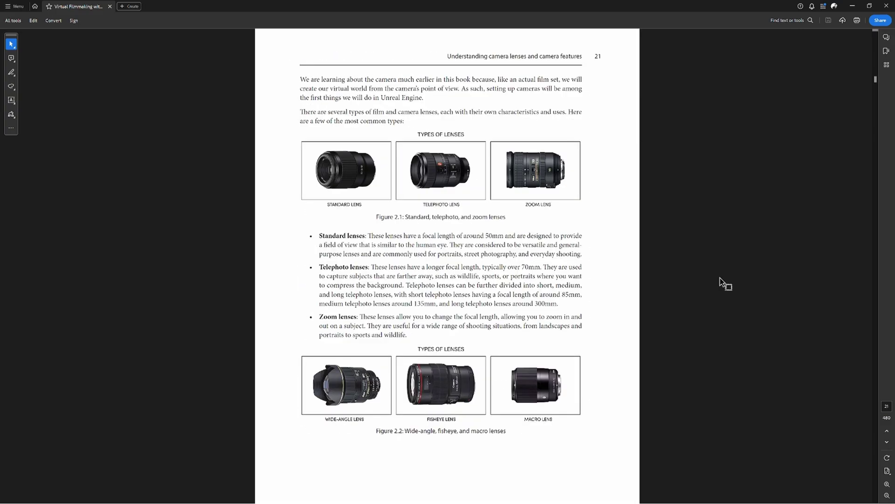
Step: Page through the Virtual Filmmaking PDF from page 21, viewing its camera lens, camera property, reference and MetaHuman rig pages
scroll(720, 277, "down", 1)
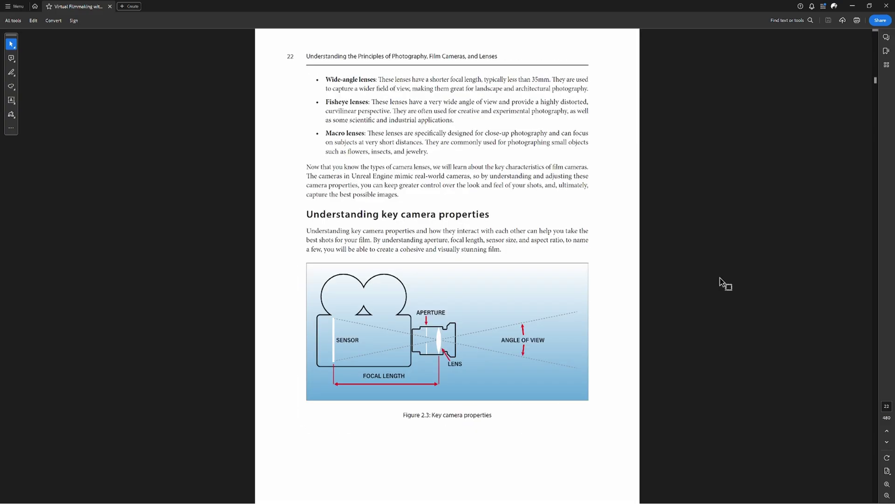
scroll(720, 278, "down", 1)
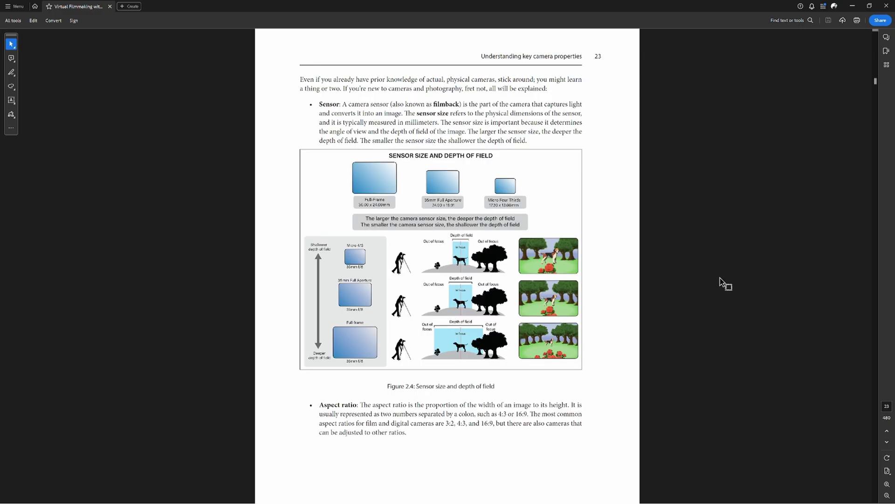
scroll(720, 278, "down", 1)
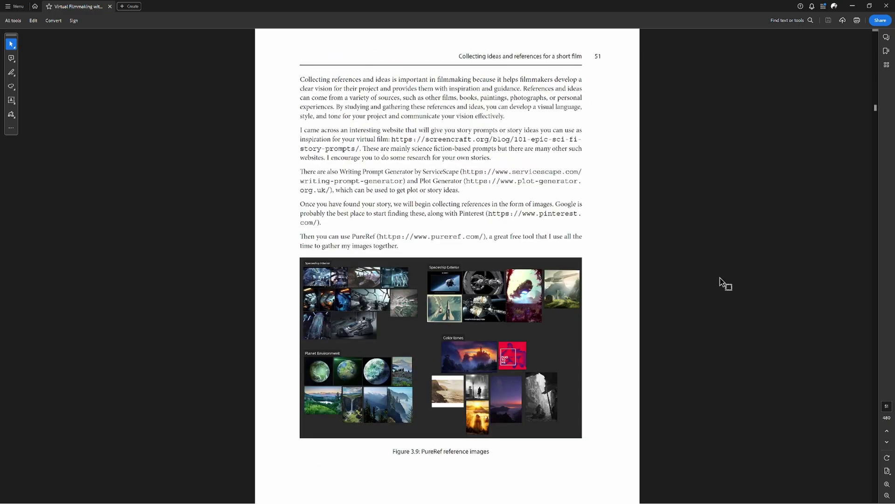
scroll(720, 277, "down", 1)
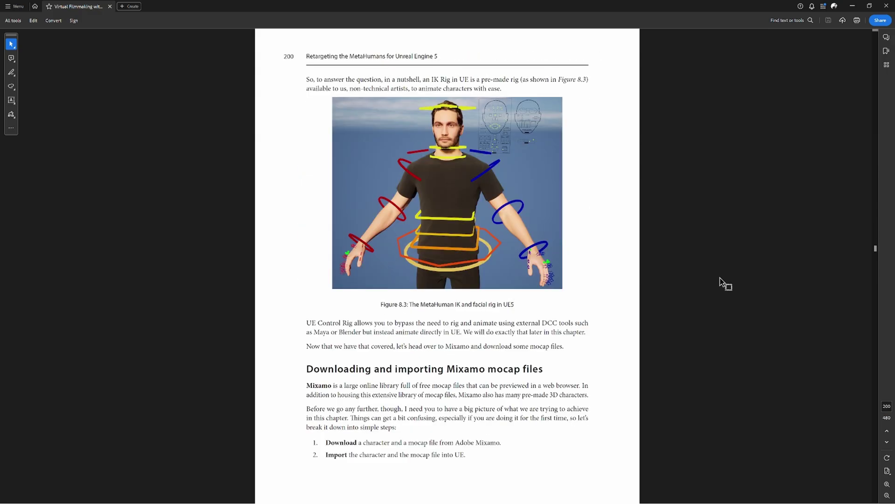
scroll(720, 277, "down", 1)
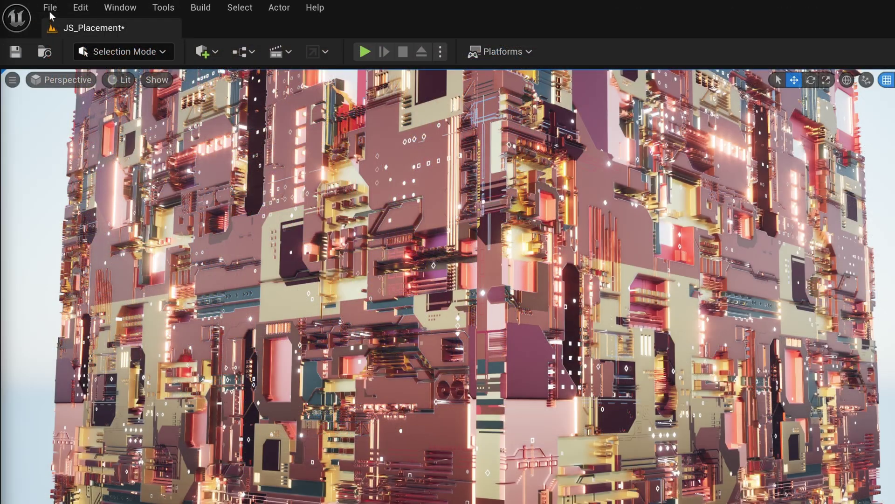
Step: Zip the open Unreal Engine project within its own project folder, naming the zip file TipsAndTrick
left_click(49, 9)
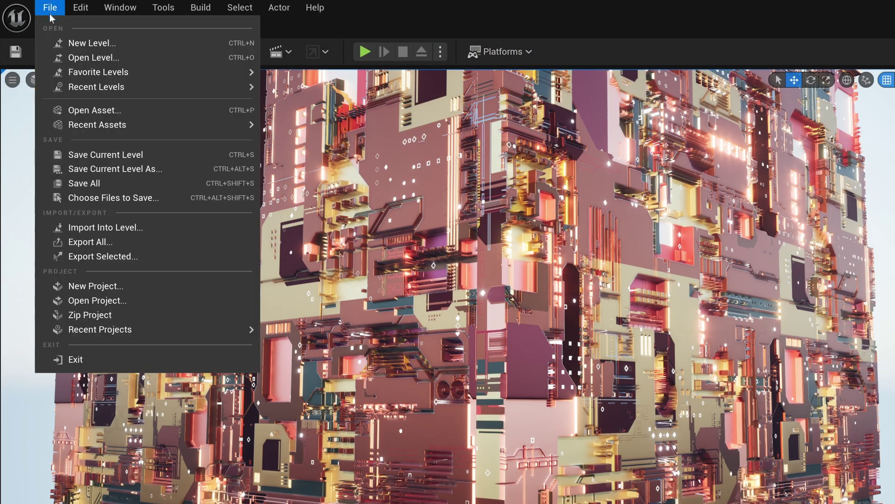
left_click(85, 316)
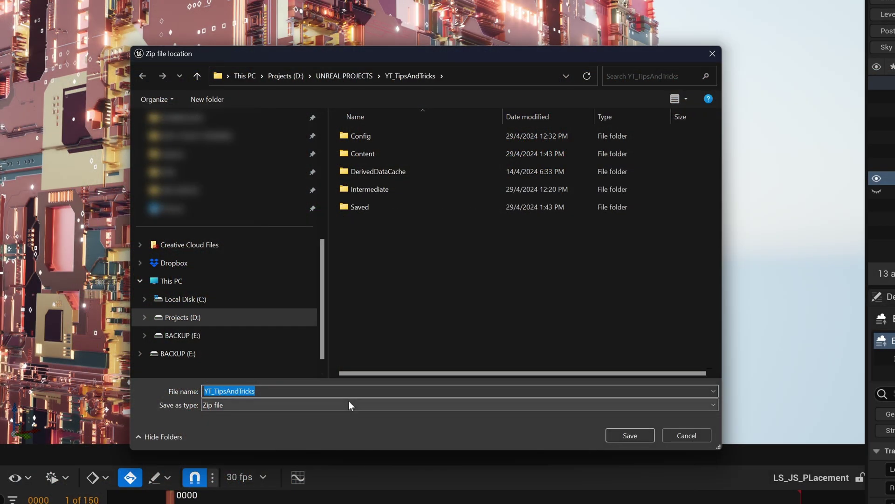
type("Tips")
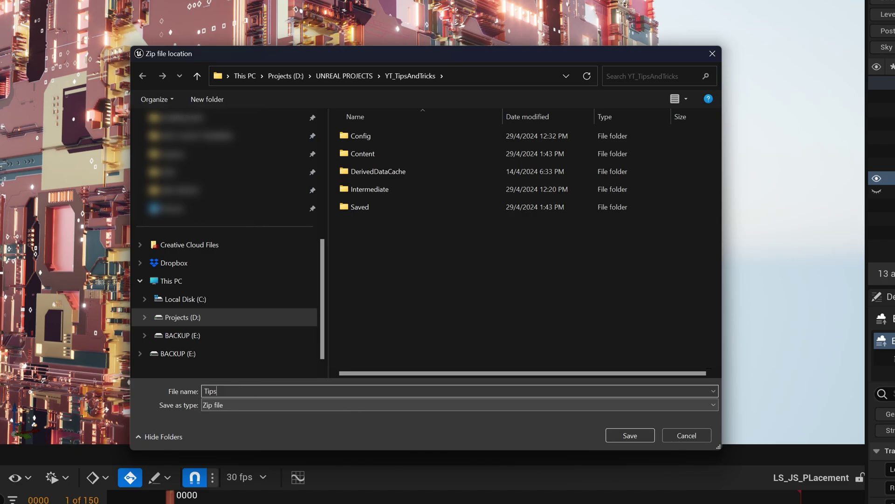
type("AndTrick")
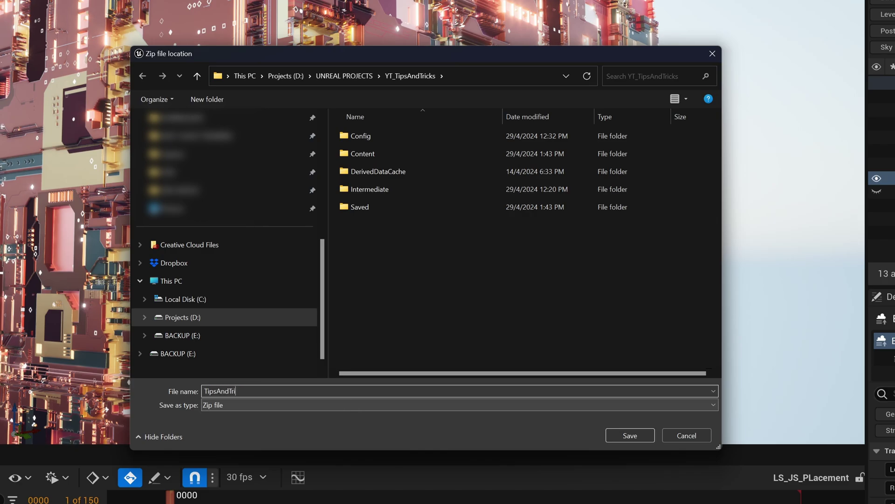